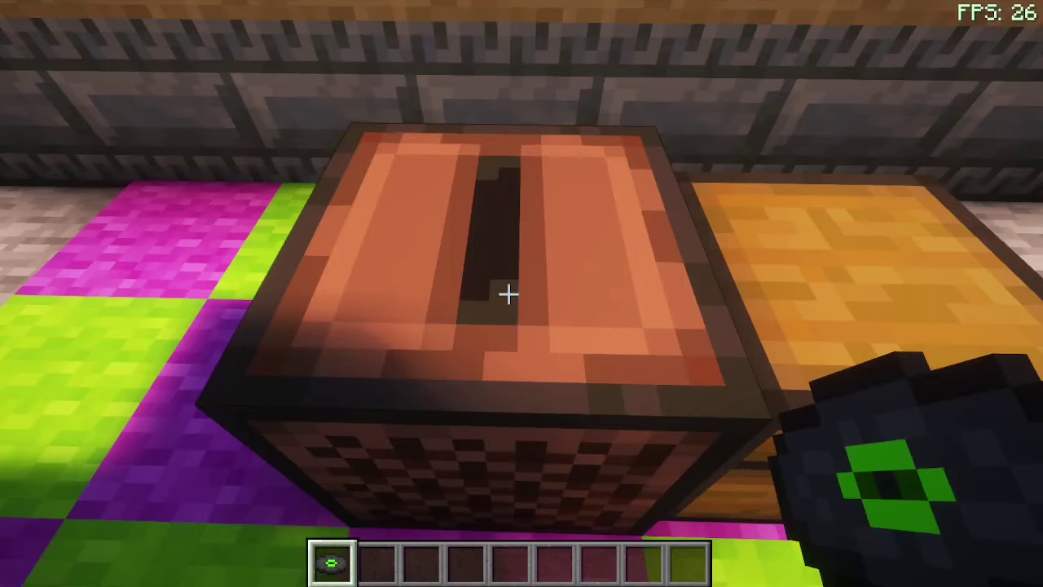
- Play the cat music disc in the Minecraft jukebox
right_click(508, 294)
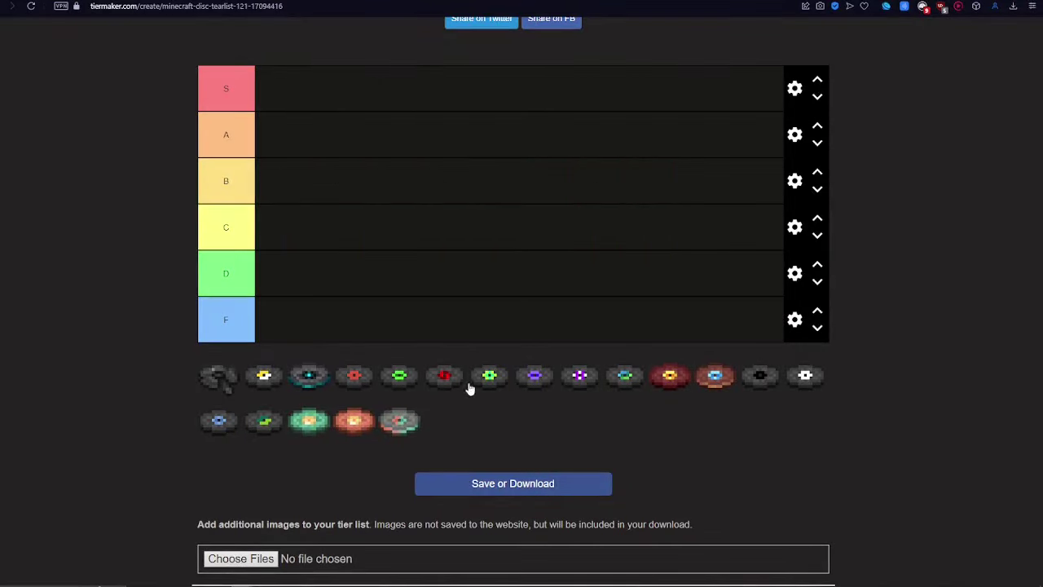
- Rank the green cat disc in tier A, then play blocks and rank the red disc in tier C
left_click_drag(409, 399, 274, 140)
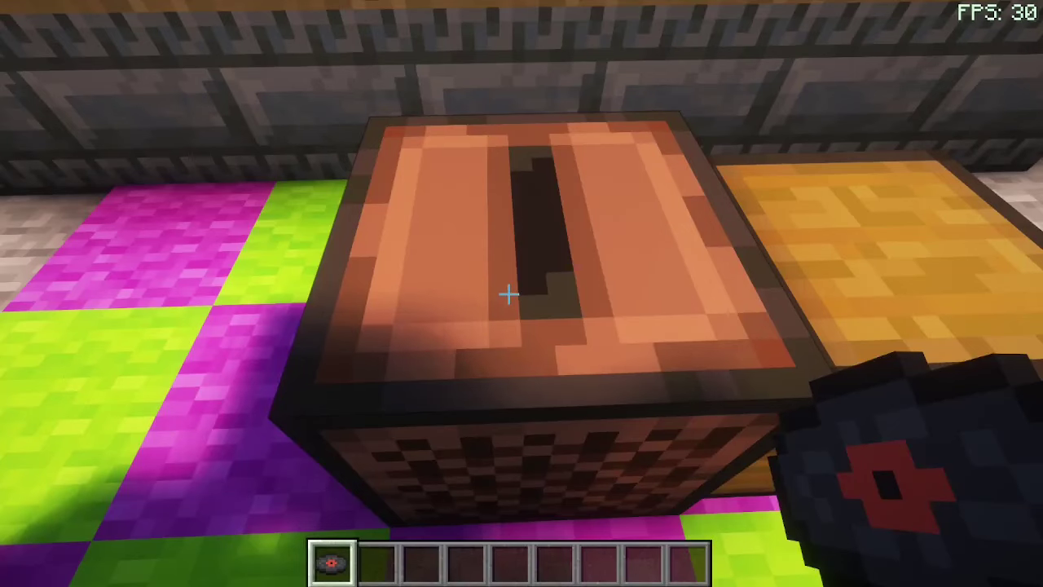
right_click(508, 293)
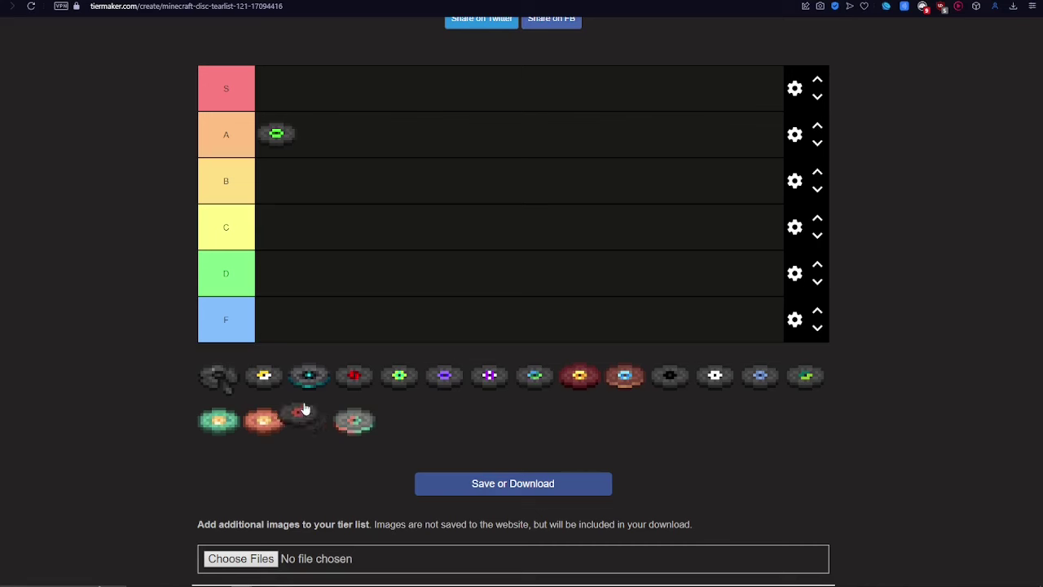
left_click_drag(303, 409, 267, 220)
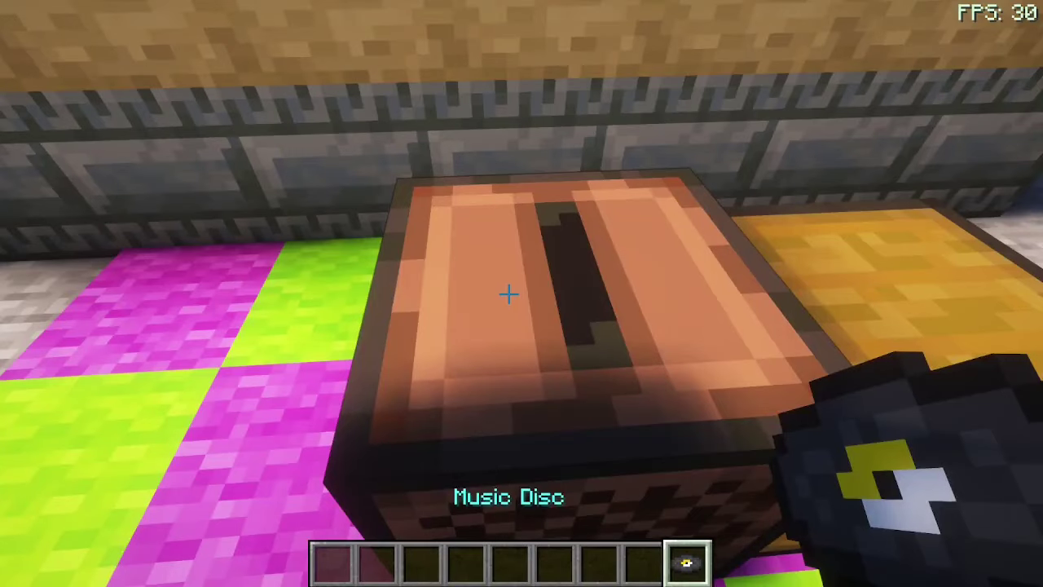
- Play discs 13 and 11, ranking the yellow disc and broken disc 11 in tier F
right_click(509, 293)
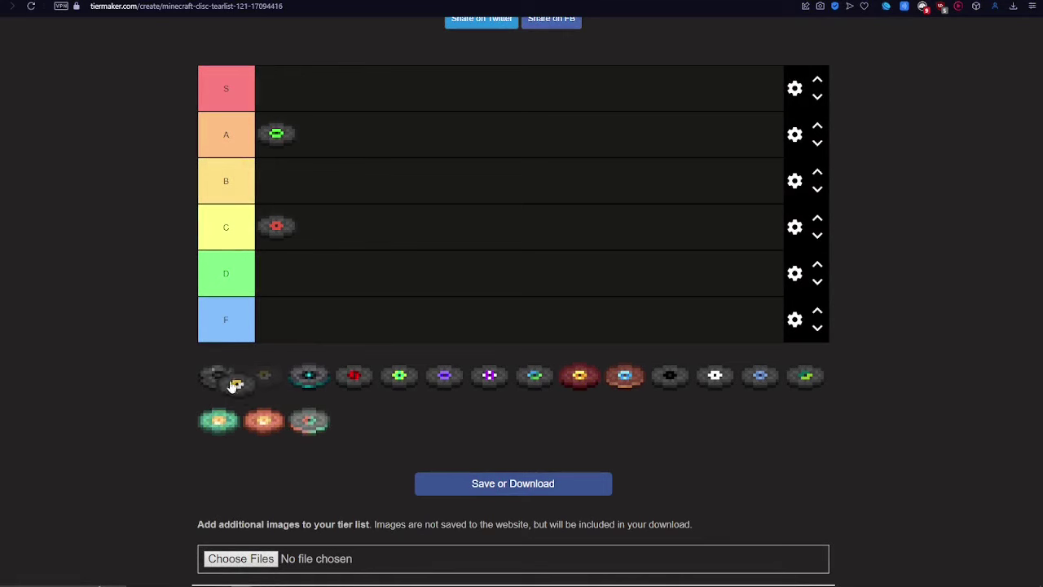
left_click_drag(232, 386, 210, 305)
left_click_drag(254, 200, 309, 356)
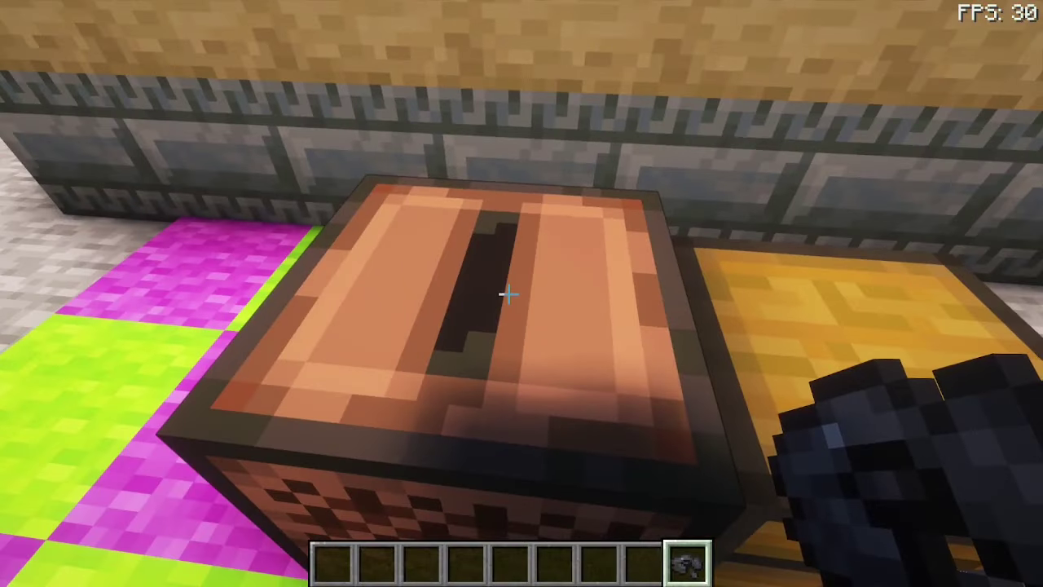
right_click(507, 293)
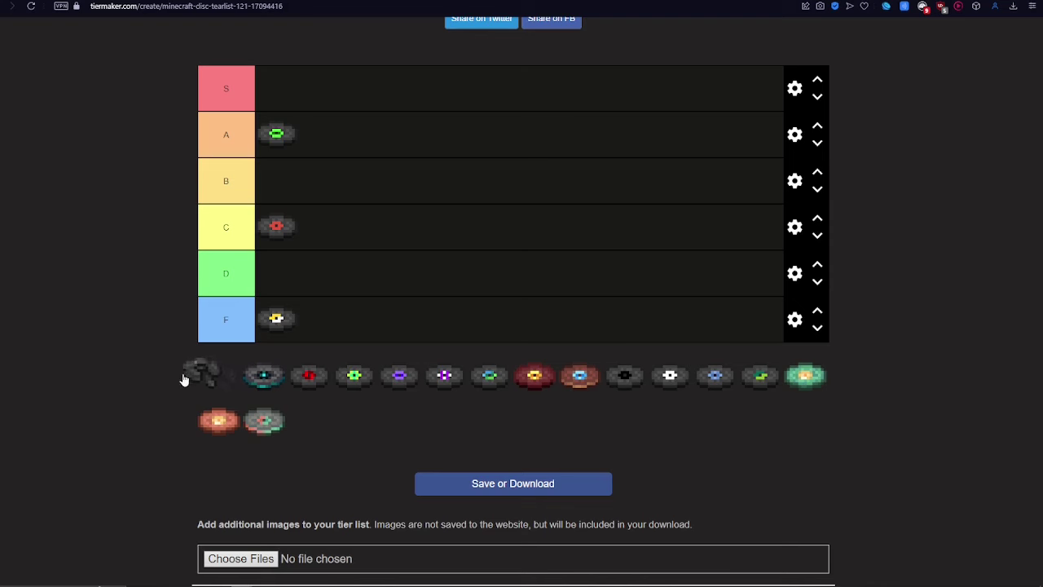
left_click_drag(184, 380, 337, 332)
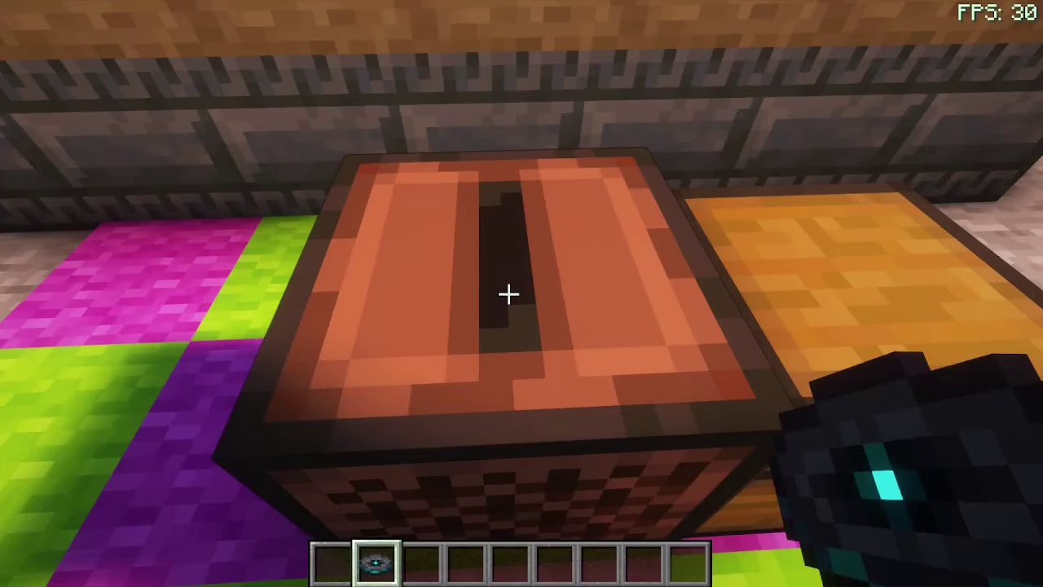
- Play disc 5 and rank the teal disc in tier D
right_click(508, 294)
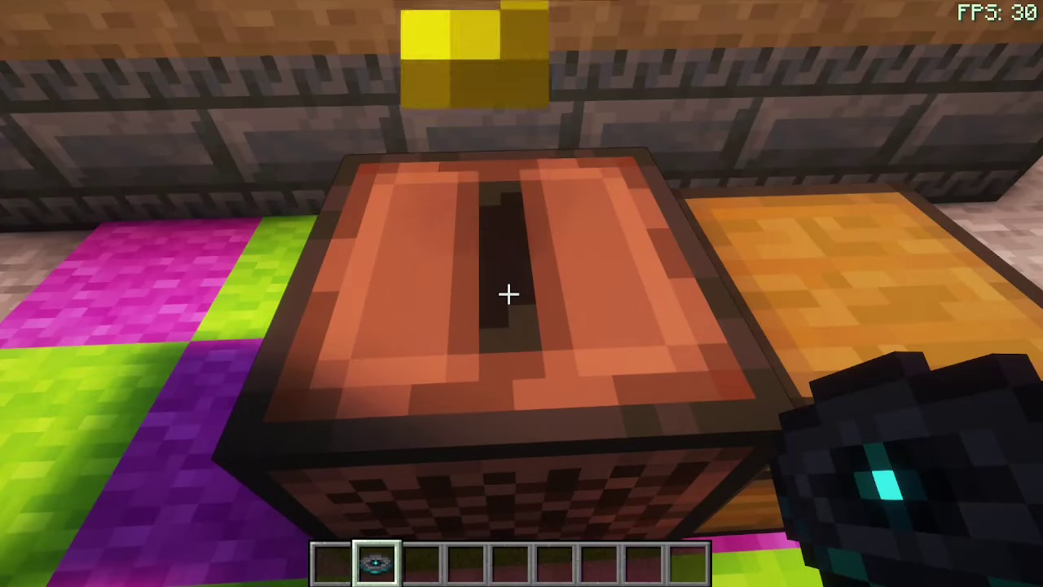
left_click_drag(219, 375, 218, 343)
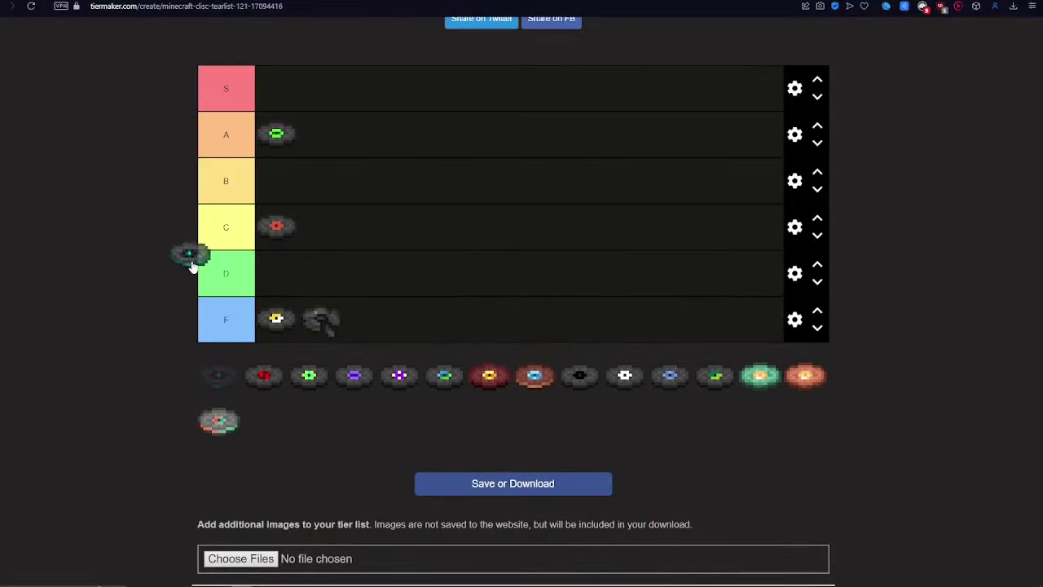
left_click_drag(190, 265, 324, 285)
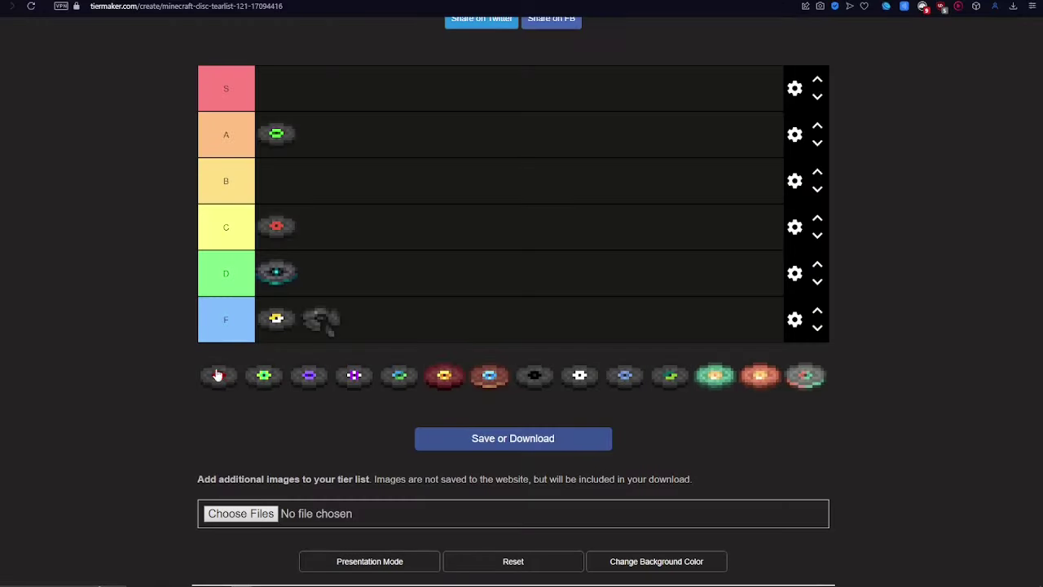
- Rank the dark-red disc and the green far disc in tier B, and the purple disc in tier C
left_click_drag(262, 140, 275, 198)
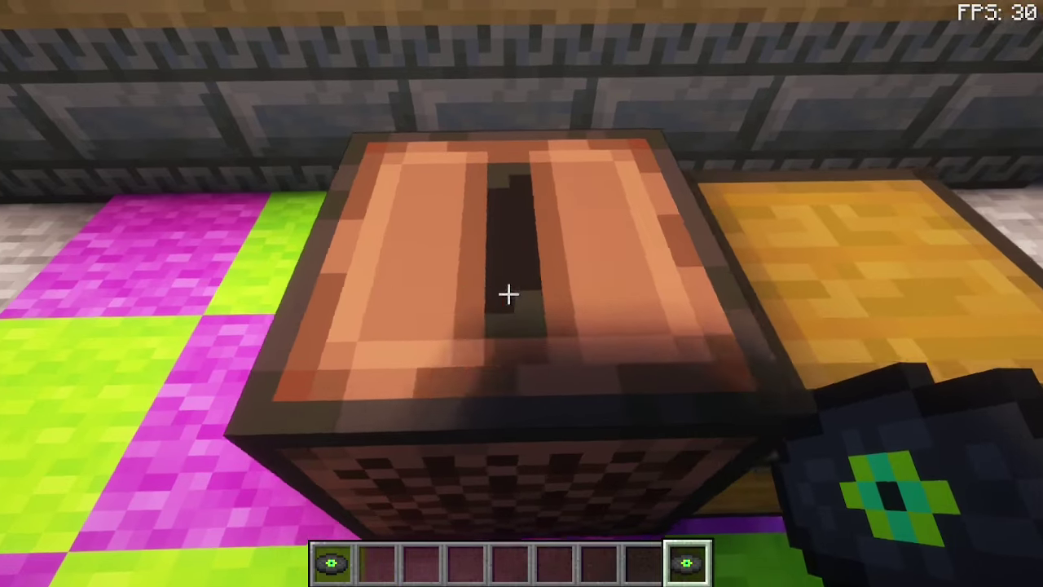
right_click(508, 293)
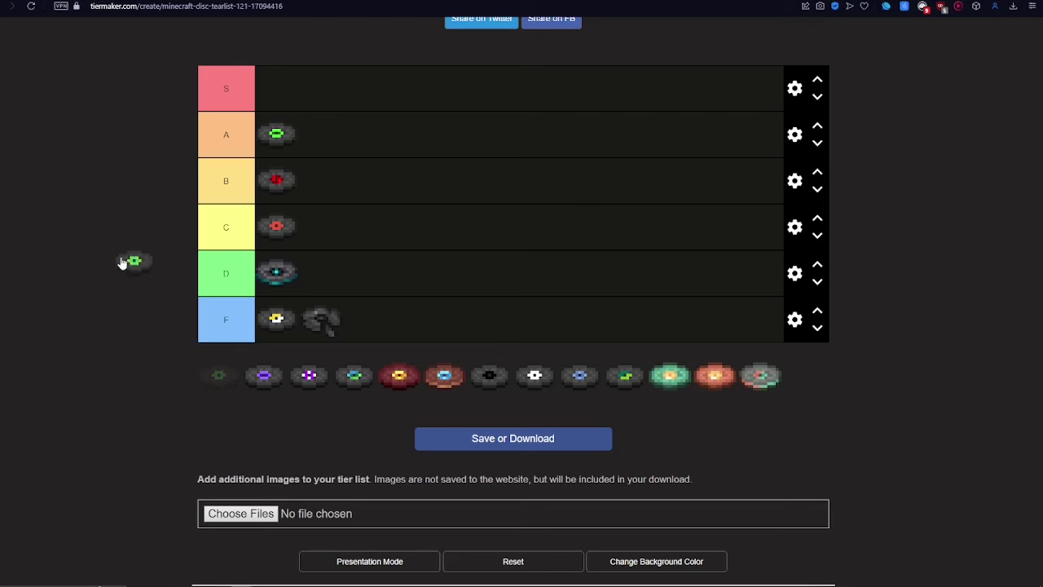
left_click_drag(121, 262, 358, 194)
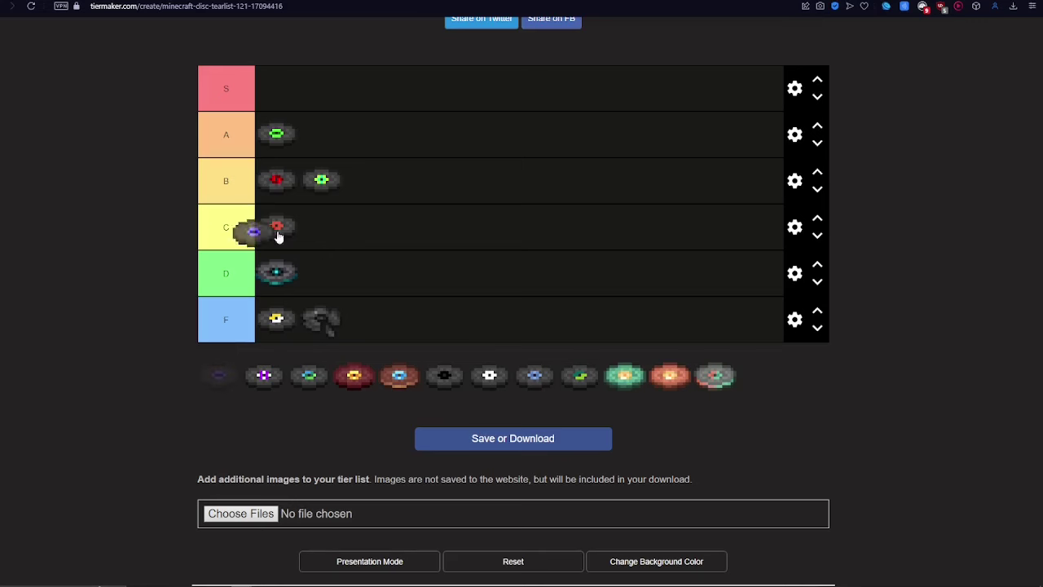
left_click_drag(278, 236, 373, 243)
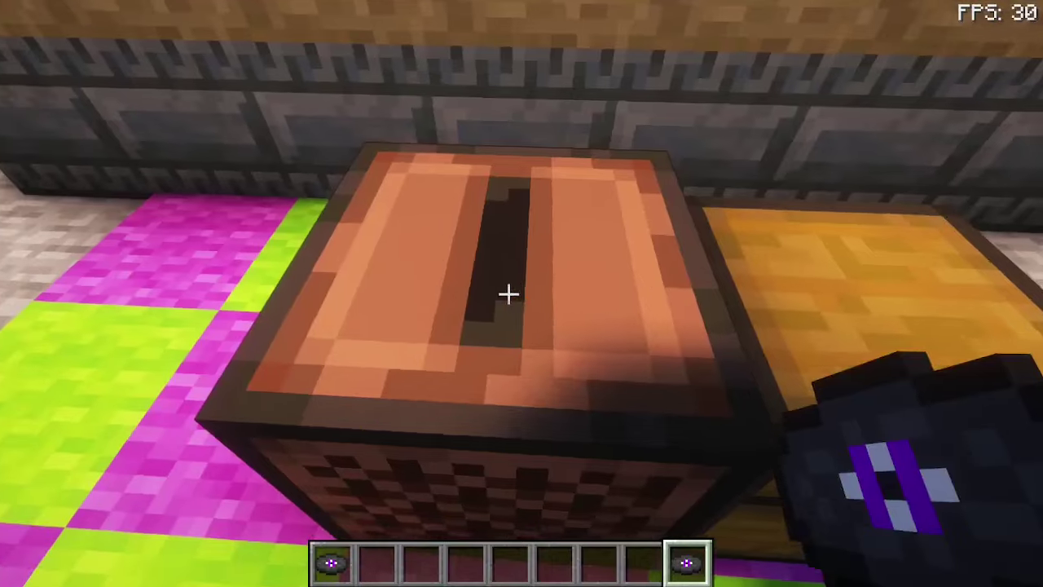
- Play mellohi, rank the purple disc in tier D and the white disc in tier B
right_click(508, 294)
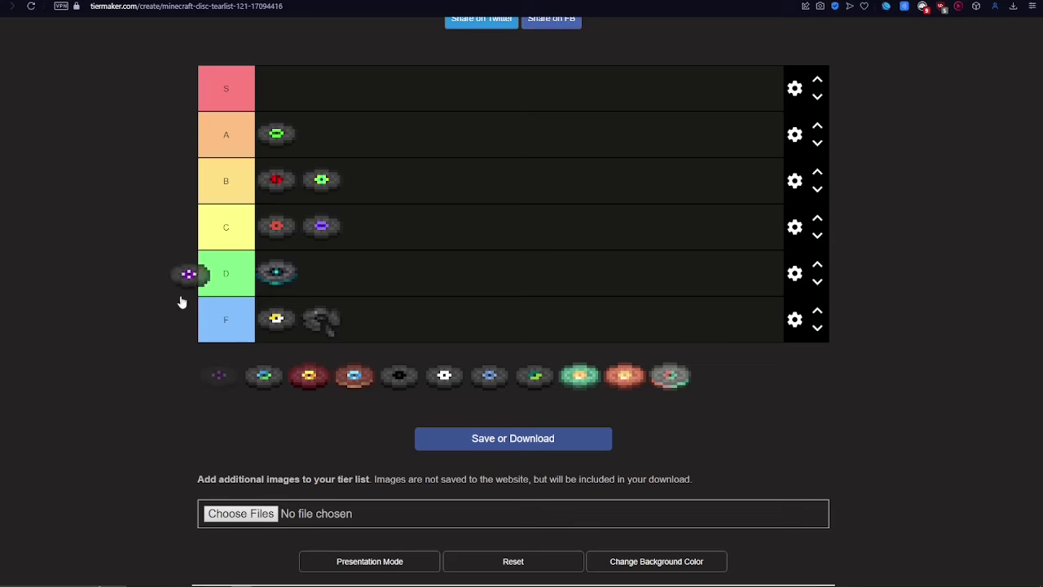
left_click_drag(182, 303, 298, 272)
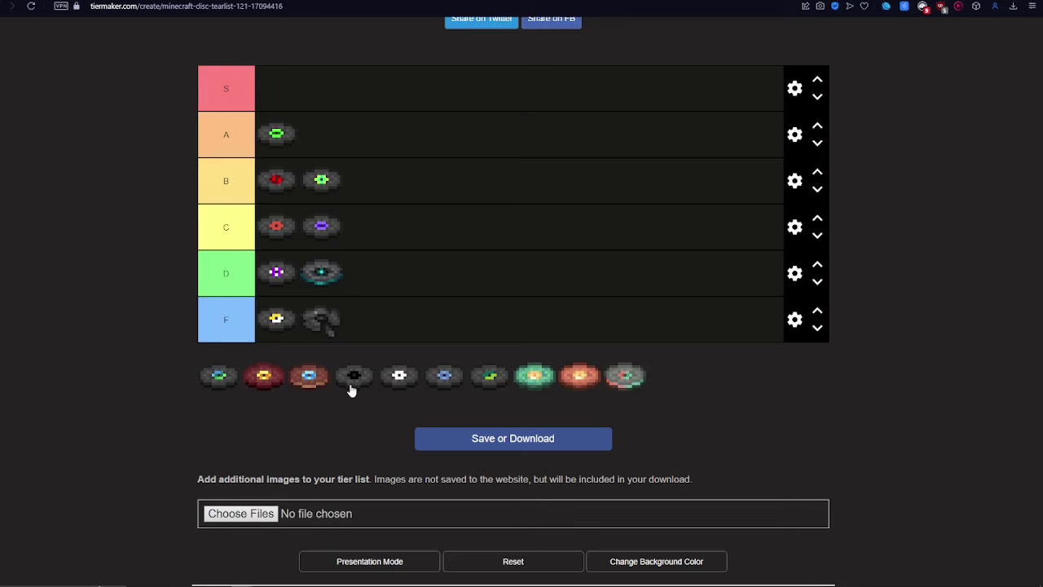
left_click_drag(352, 374, 366, 155)
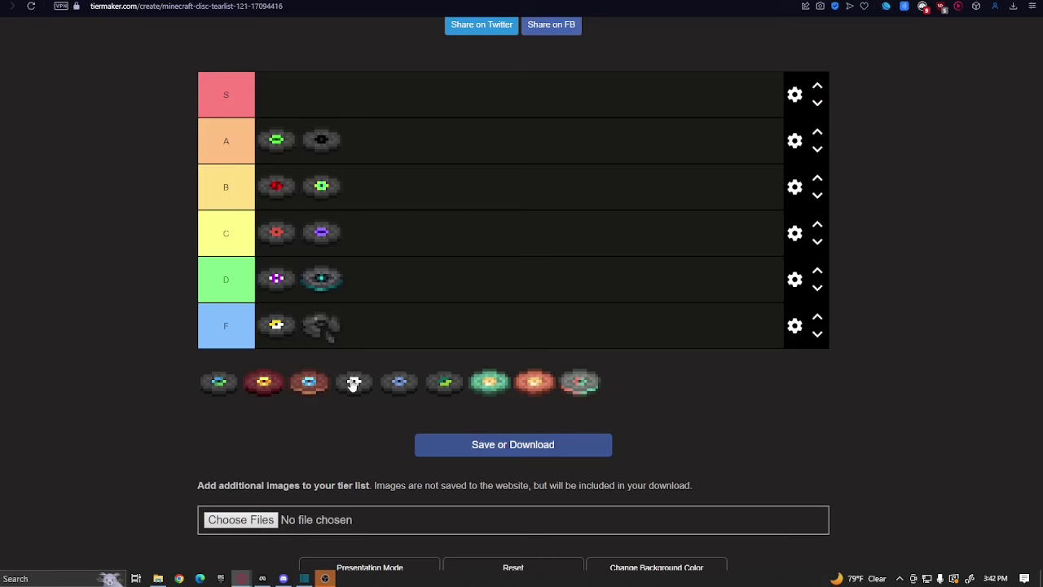
left_click_drag(353, 385, 378, 182)
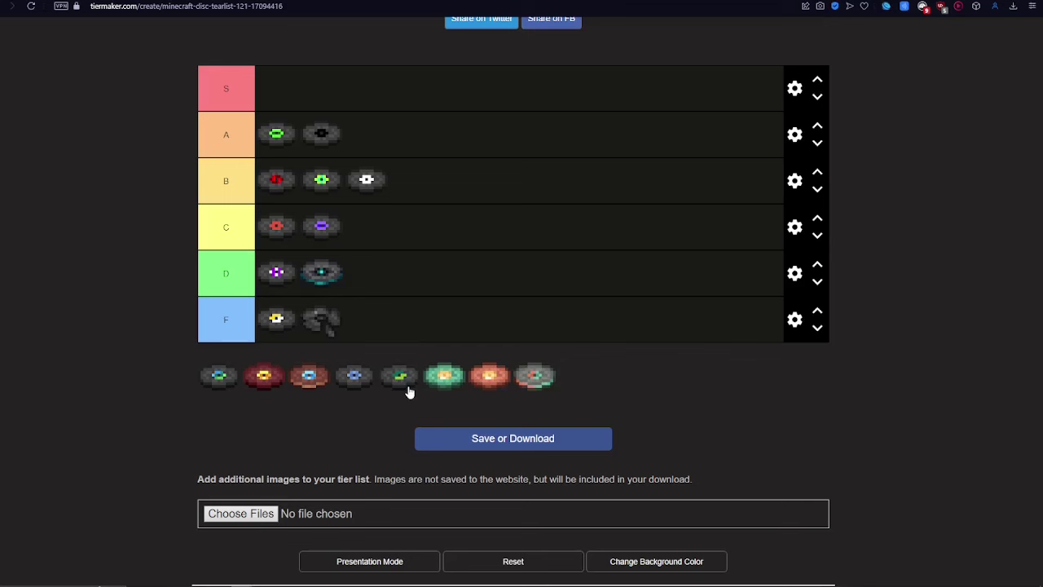
- Rank the green-marked disc third in tier A and the blue wait disc first in tier S
left_click_drag(408, 391, 485, 257)
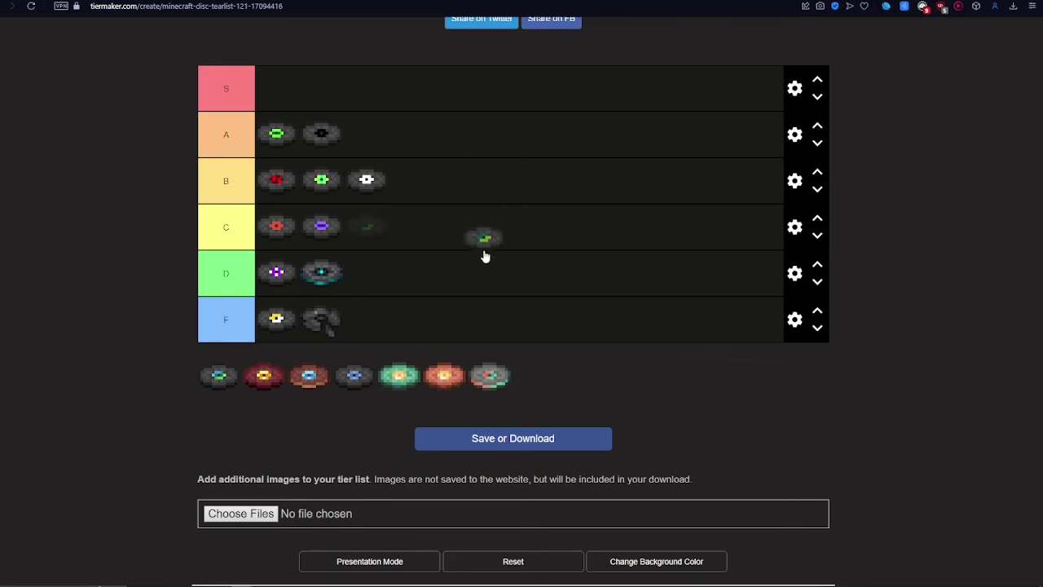
left_click_drag(469, 176, 458, 104)
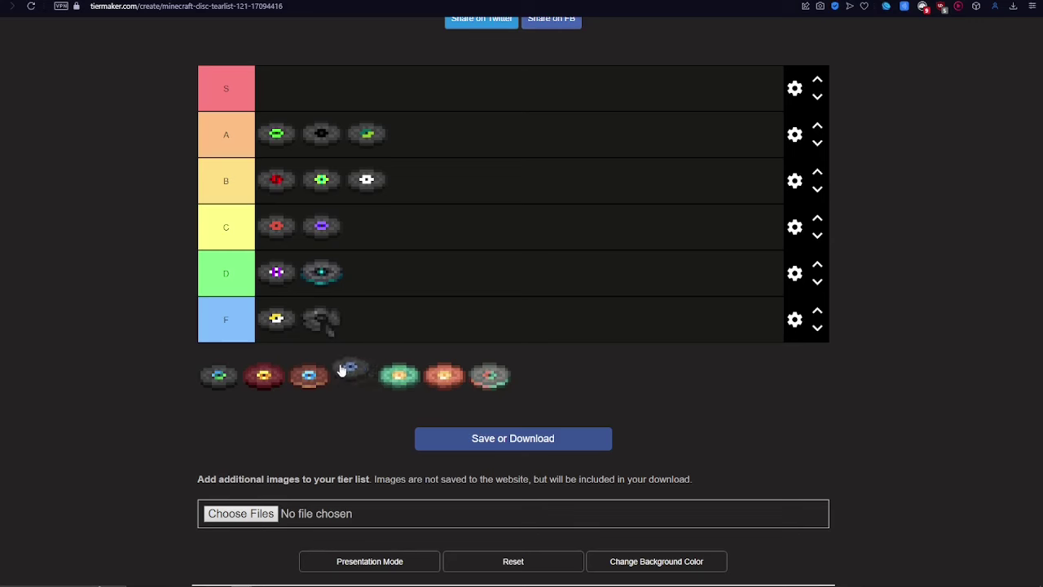
left_click_drag(342, 371, 371, 91)
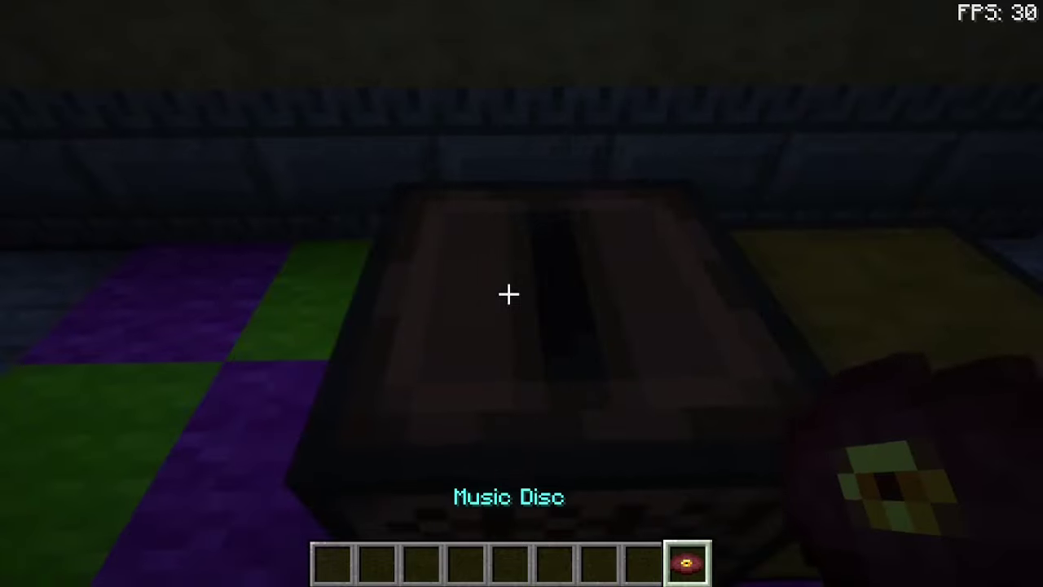
- Play Pigstep, otherside and Relic, ranking the dark-red, teal-marked and reddish blue-centred discs in tier S
right_click(508, 294)
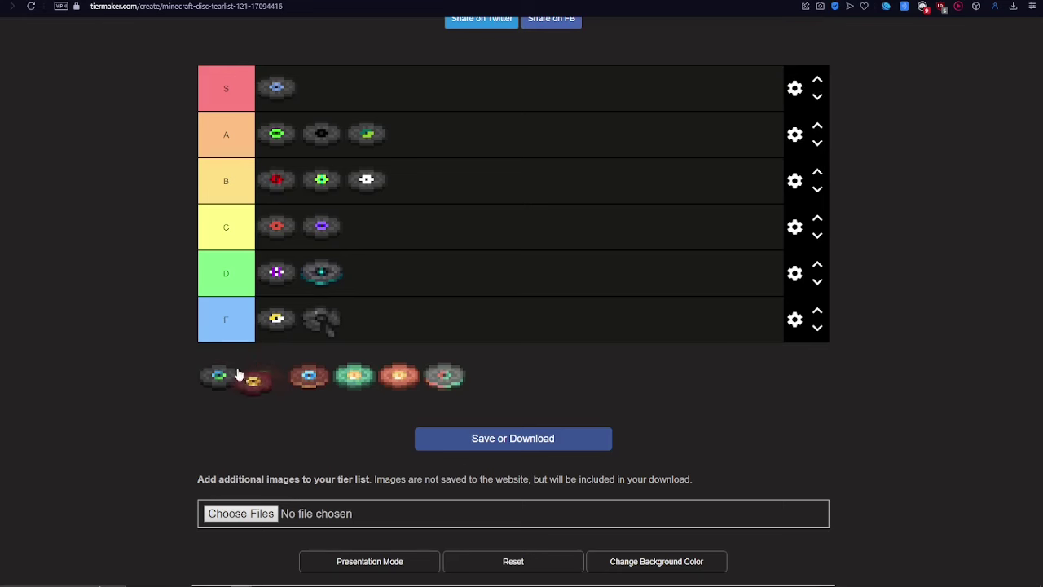
left_click_drag(238, 374, 366, 94)
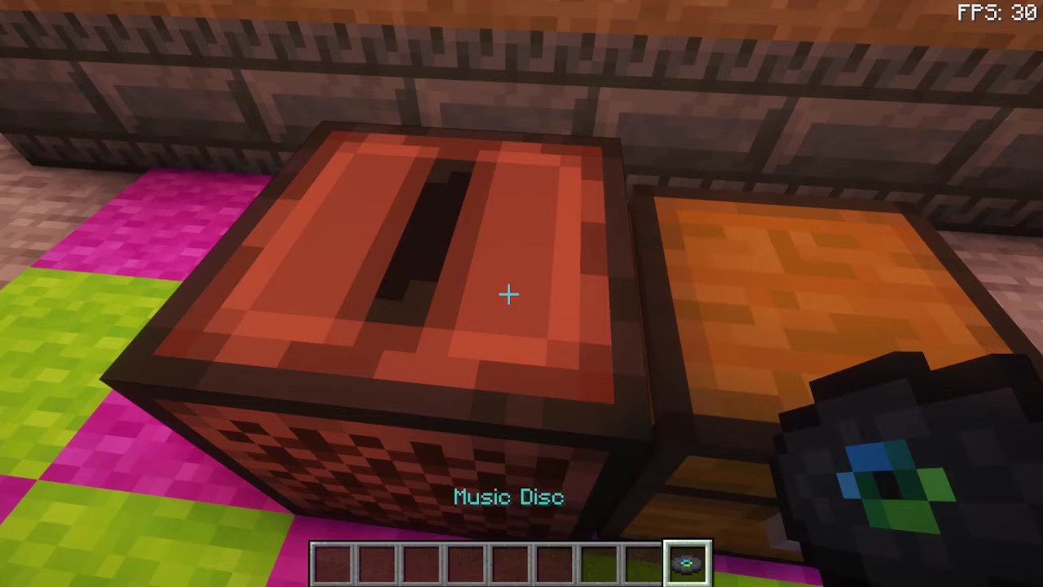
right_click(507, 294)
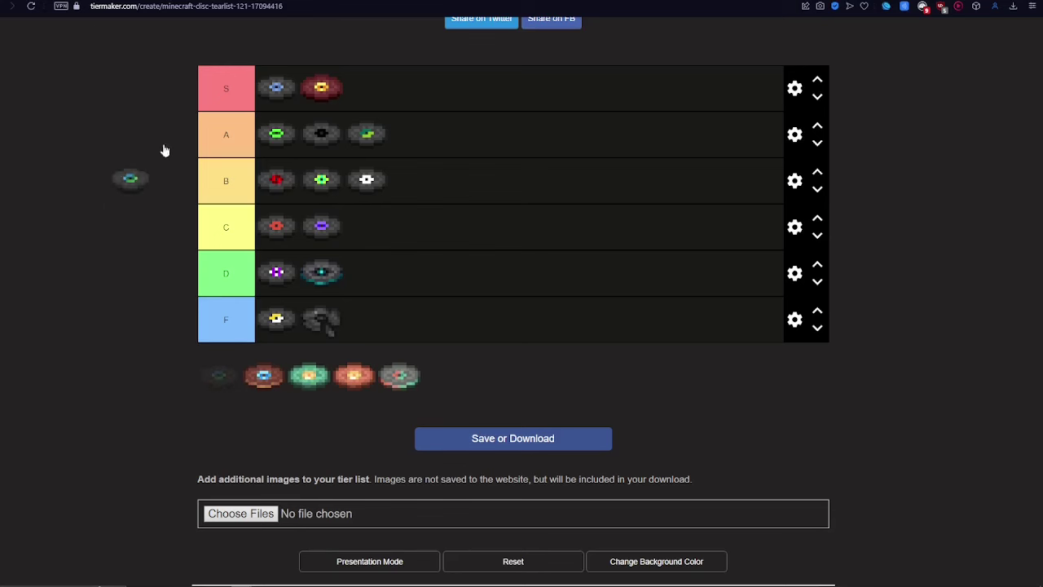
left_click_drag(164, 149, 399, 103)
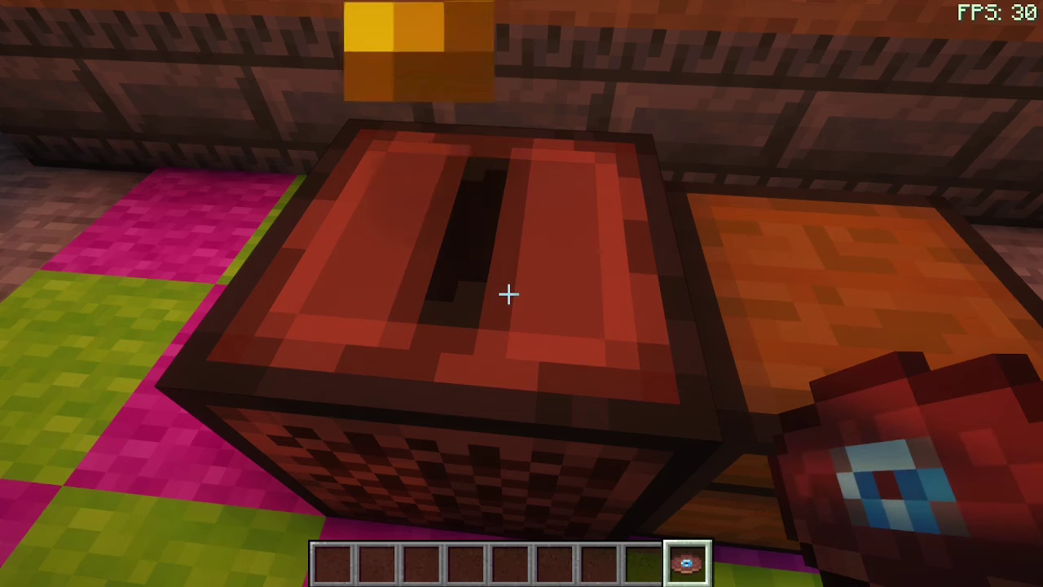
left_click_drag(218, 375, 212, 309)
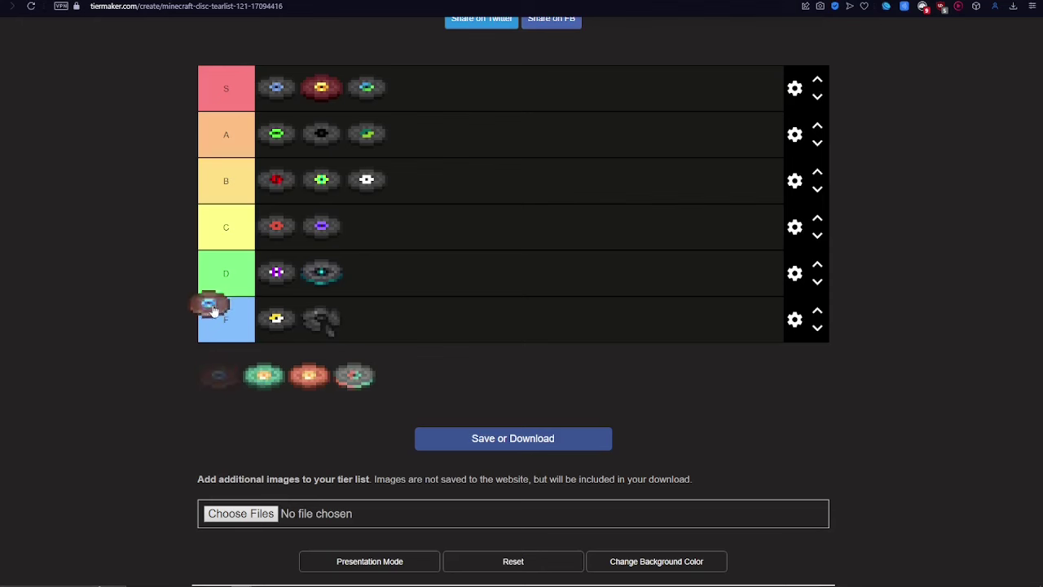
left_click_drag(264, 205, 449, 114)
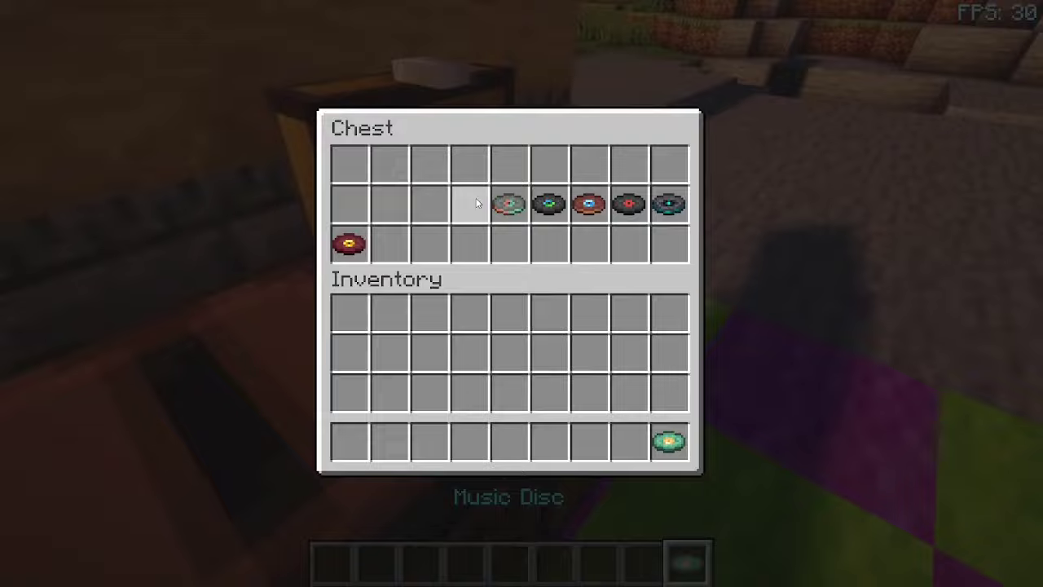
- Play the Creator disc and rank the green disc in tier S
key("Escape")
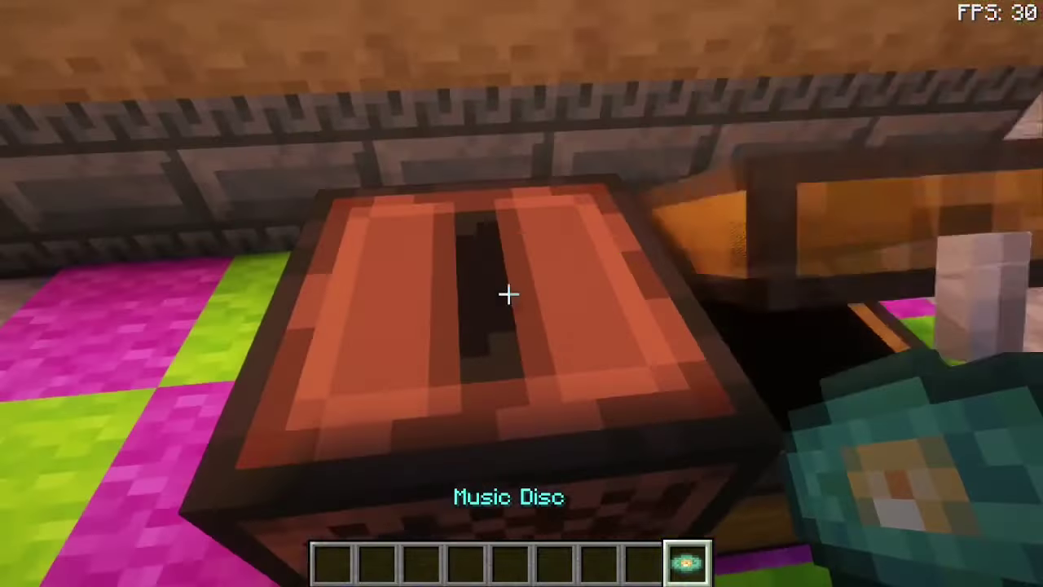
right_click(507, 294)
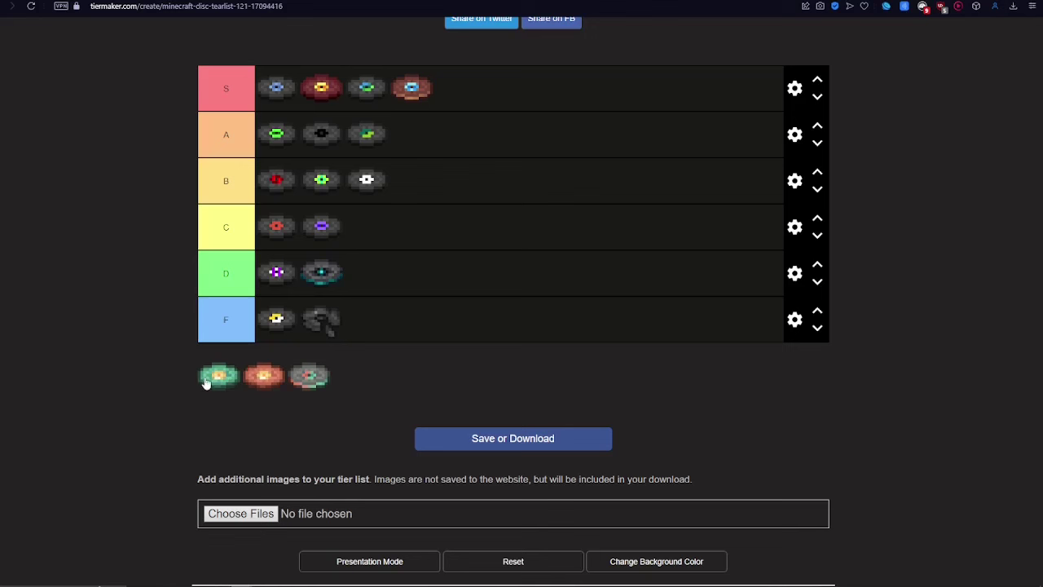
left_click_drag(216, 375, 493, 85)
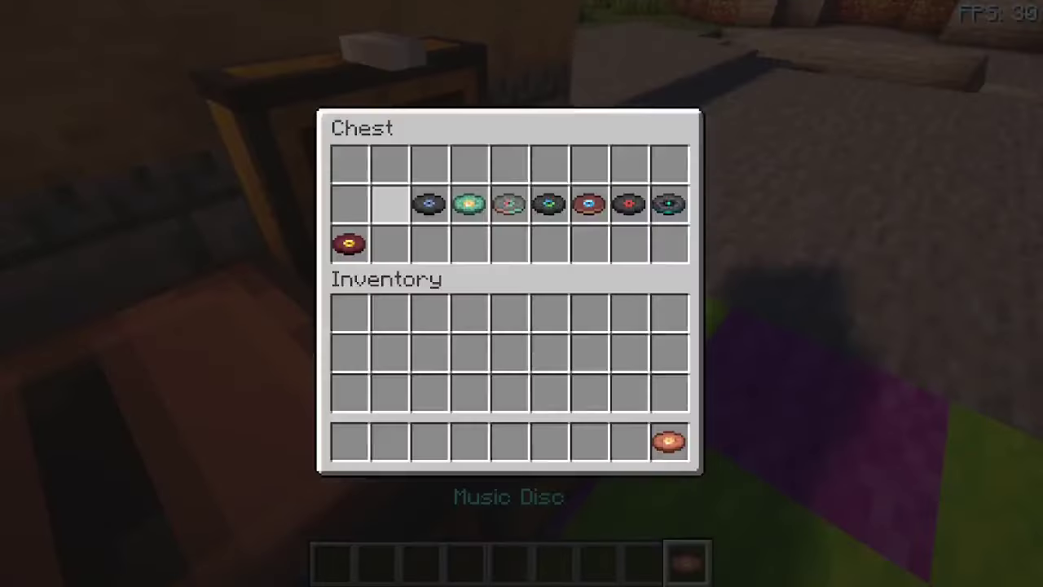
- Rank the orange disc in tier B and the grey Precipice disc fourth in tier A
key("Escape")
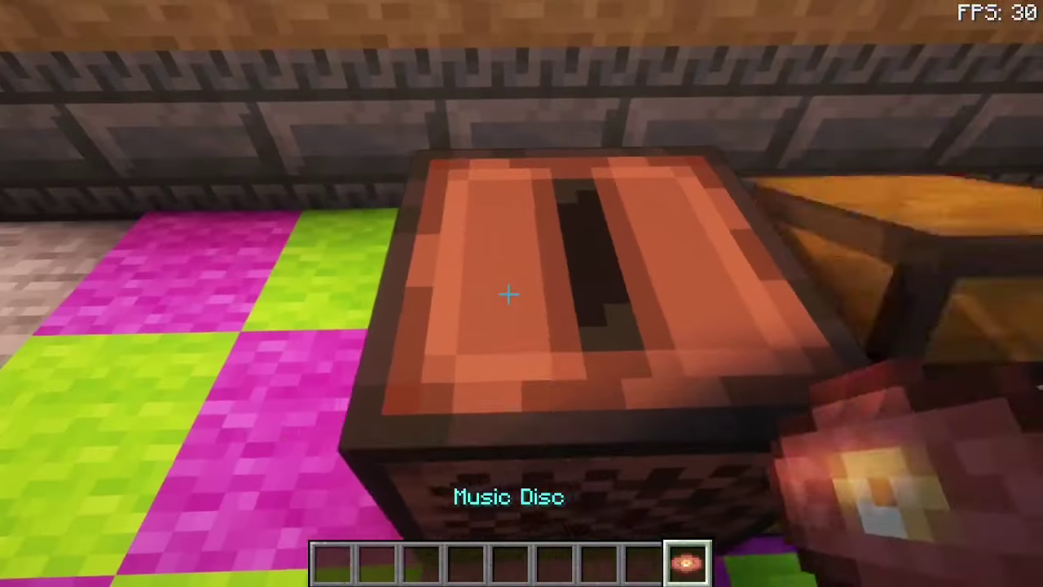
right_click(508, 293)
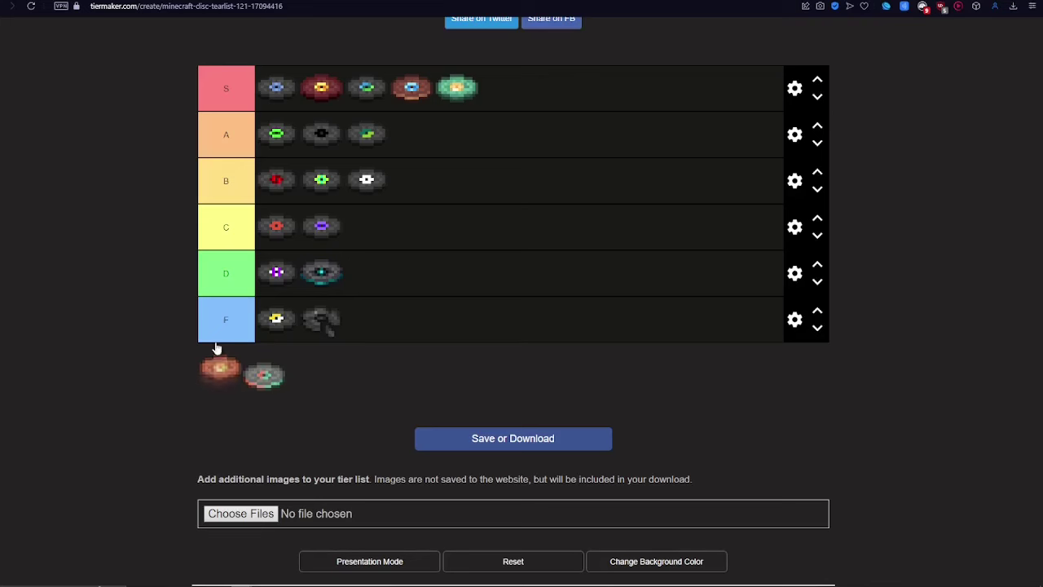
left_click_drag(220, 368, 423, 185)
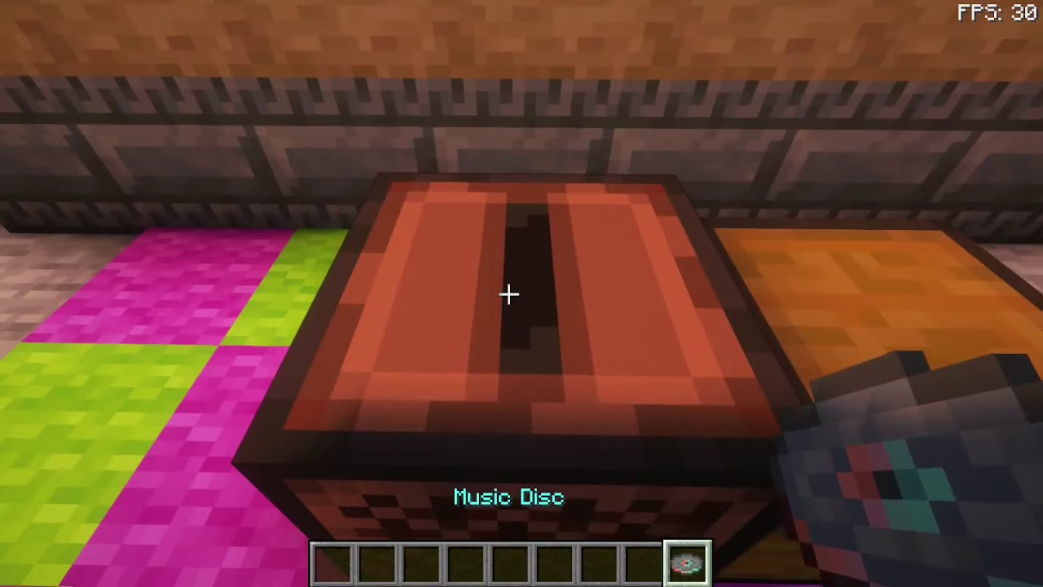
right_click(509, 294)
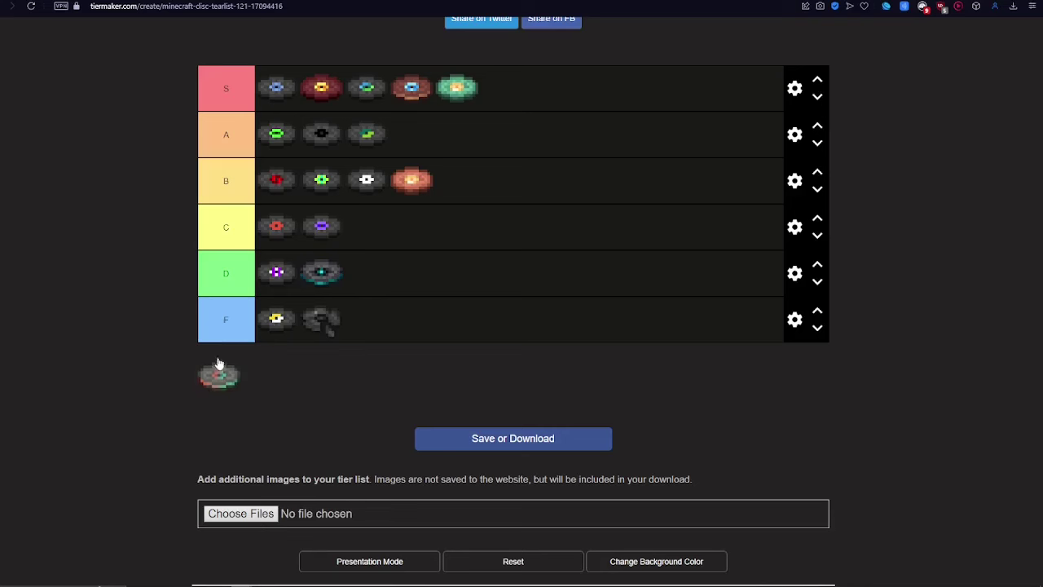
left_click_drag(217, 369, 415, 134)
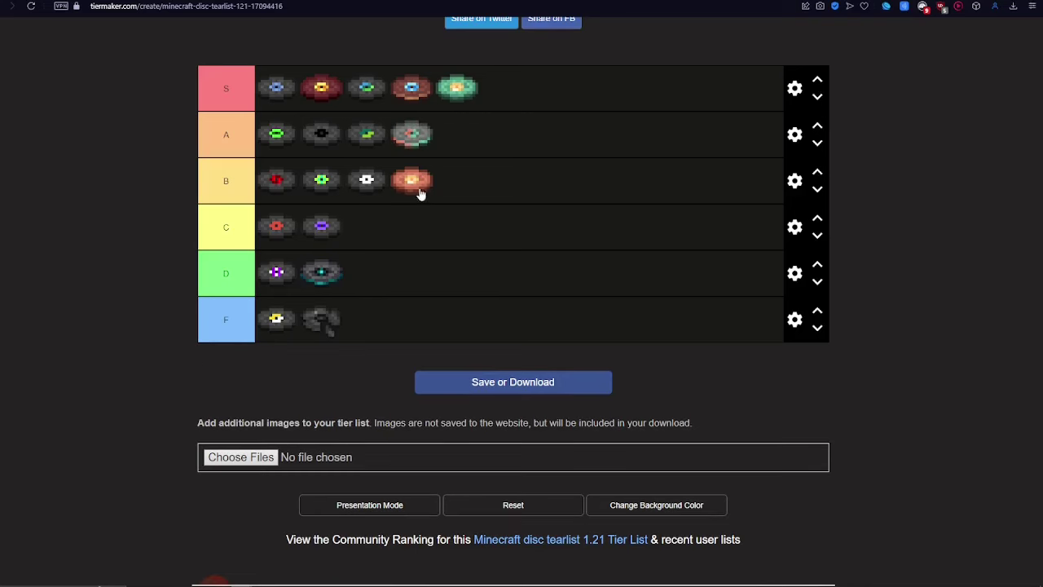